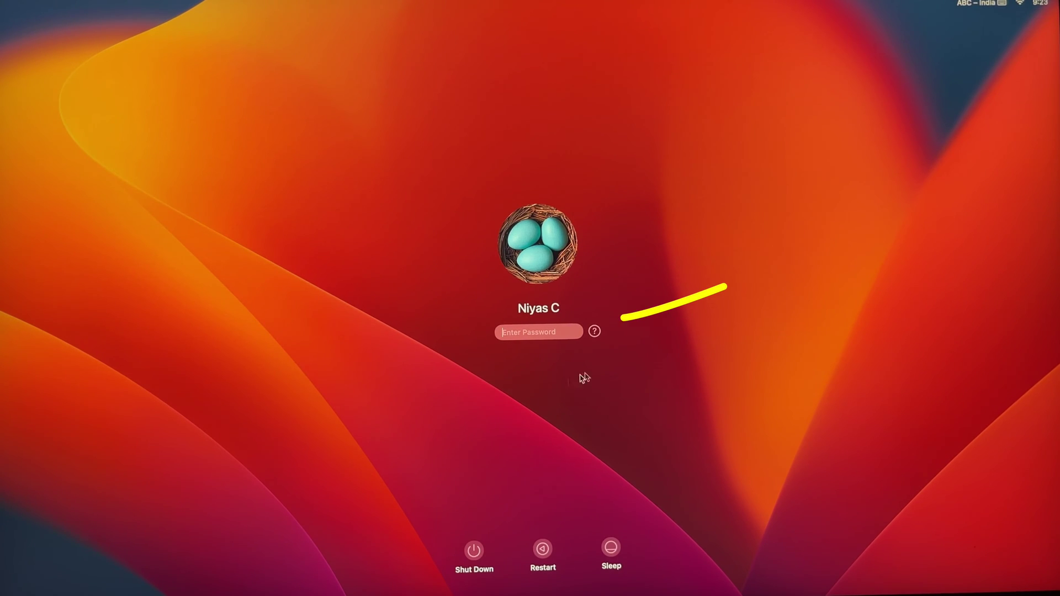
Step: Reveal the password hint popover with its forgotten-password reset options
click(595, 333)
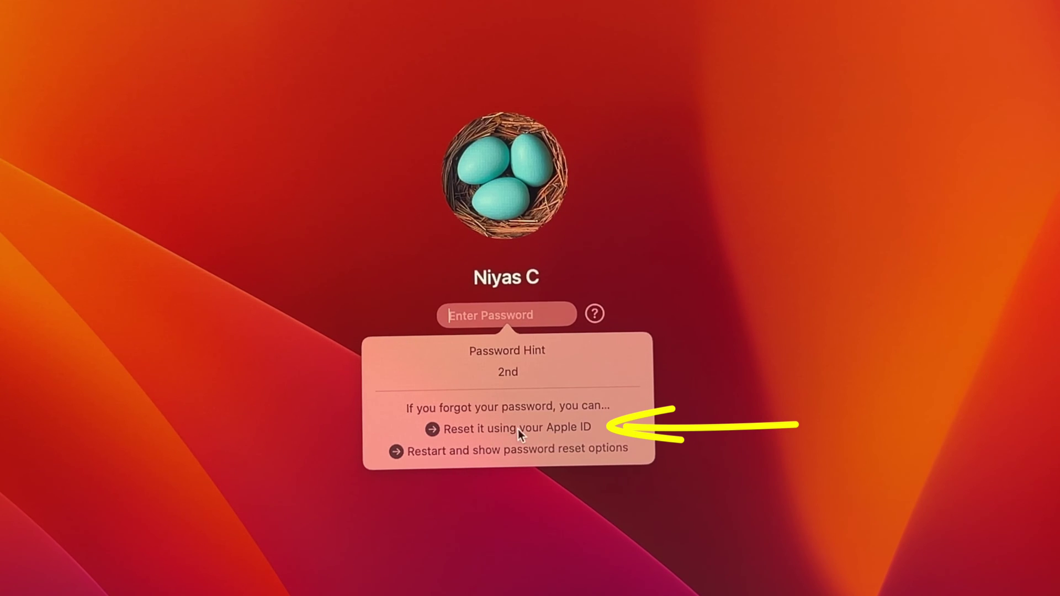
Step: Request a reset using the Apple ID credentials and accept creating a new keychain
click(502, 432)
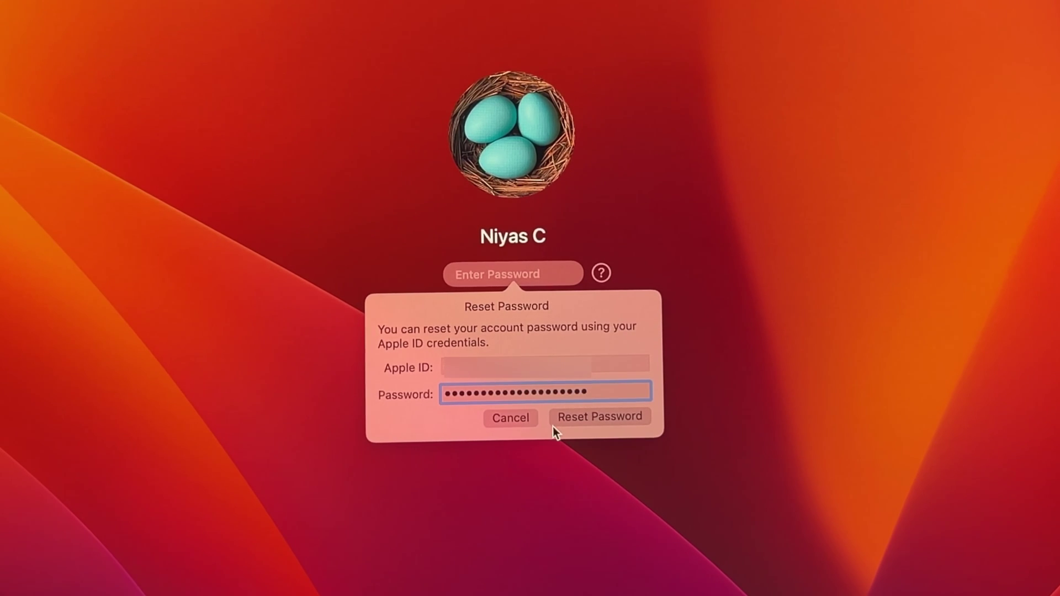
click(585, 423)
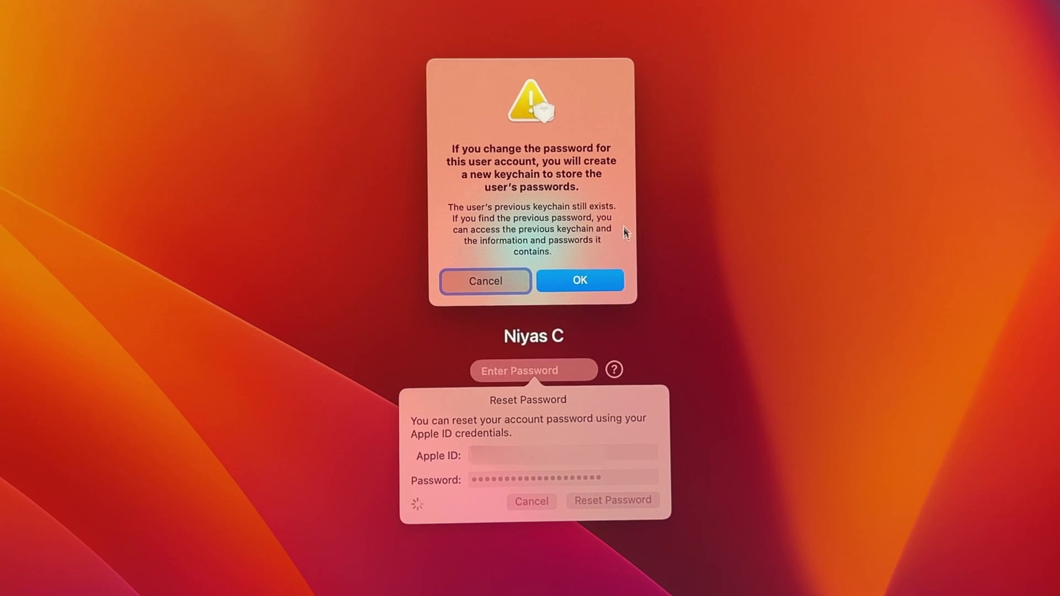
click(605, 282)
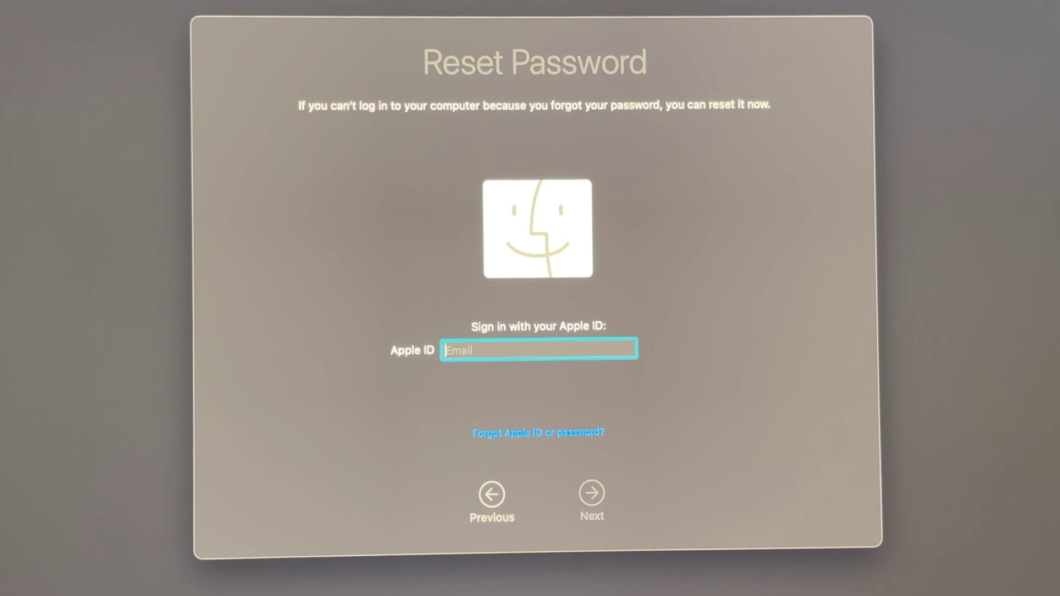
text(user@icloud.com)
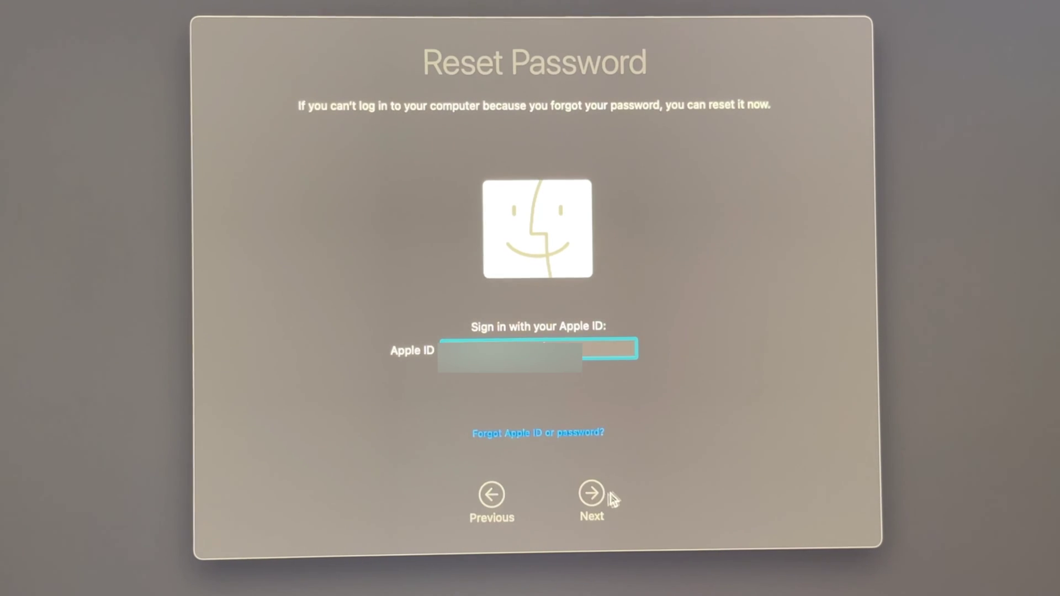
Step: Sign in to the Reset Password assistant with the Apple ID and its password
click(591, 496)
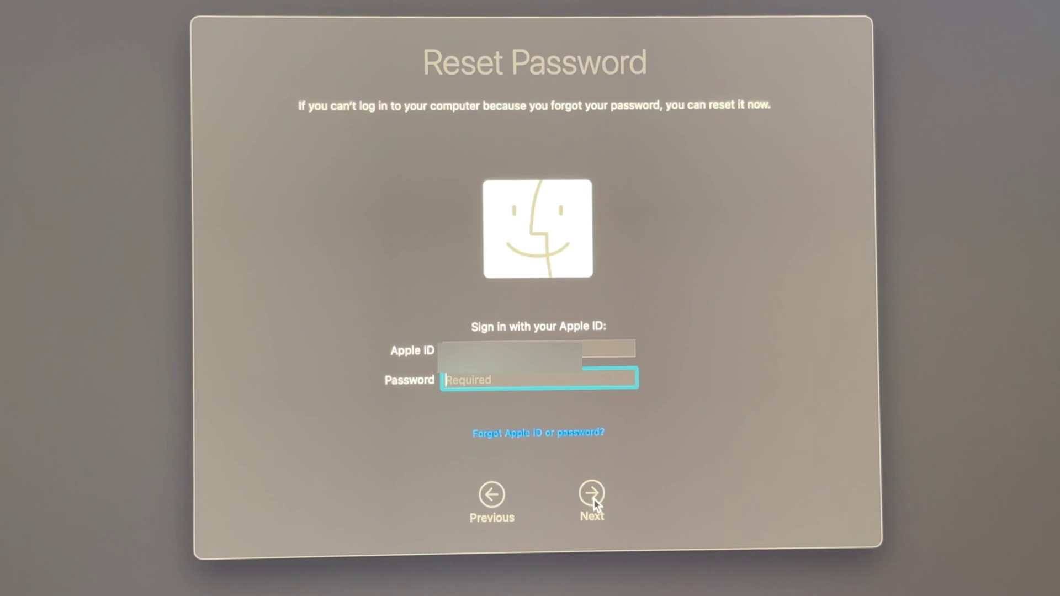
text(••••••••••••••••••••)
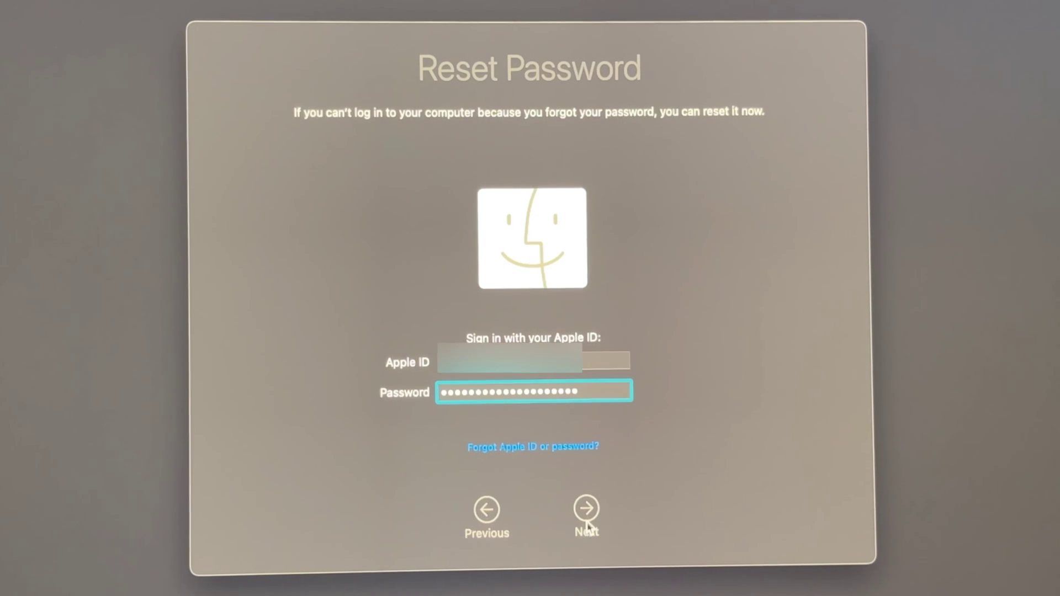
click(590, 513)
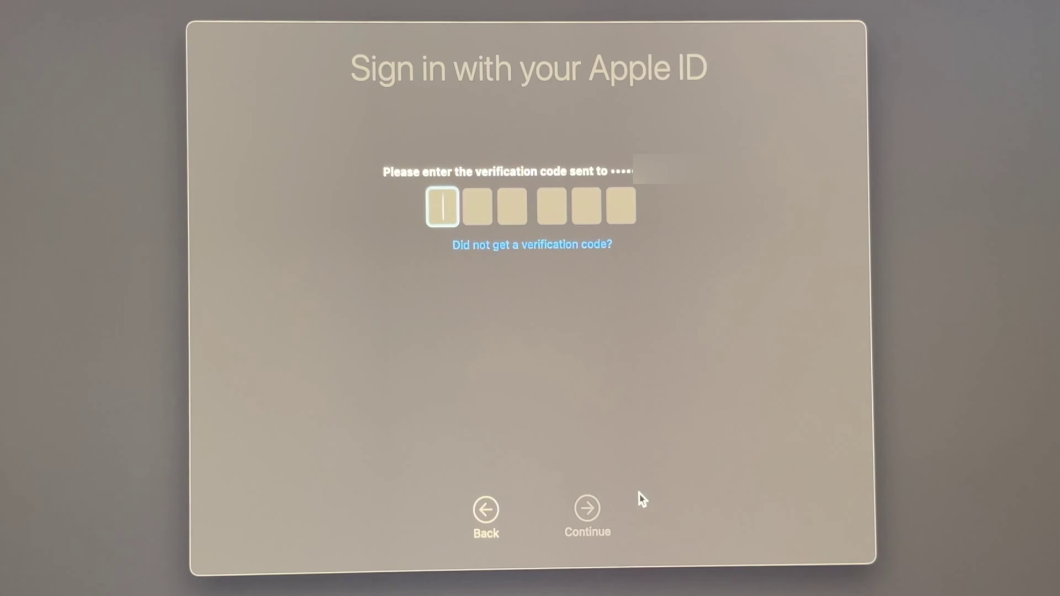
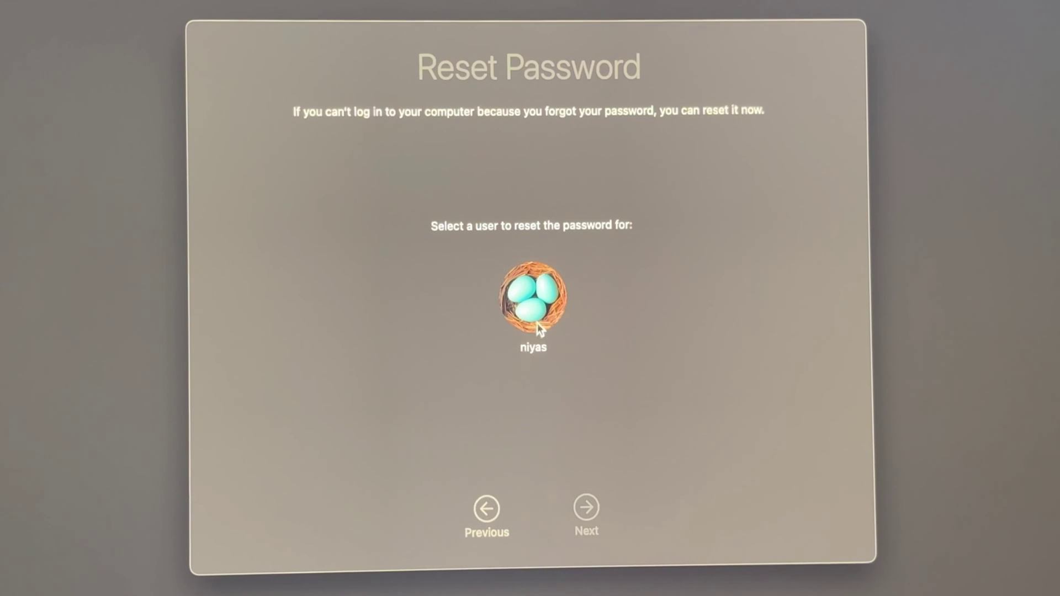
Step: Set the chosen user's new password with hint '2nd', save it and restart the Mac
click(536, 320)
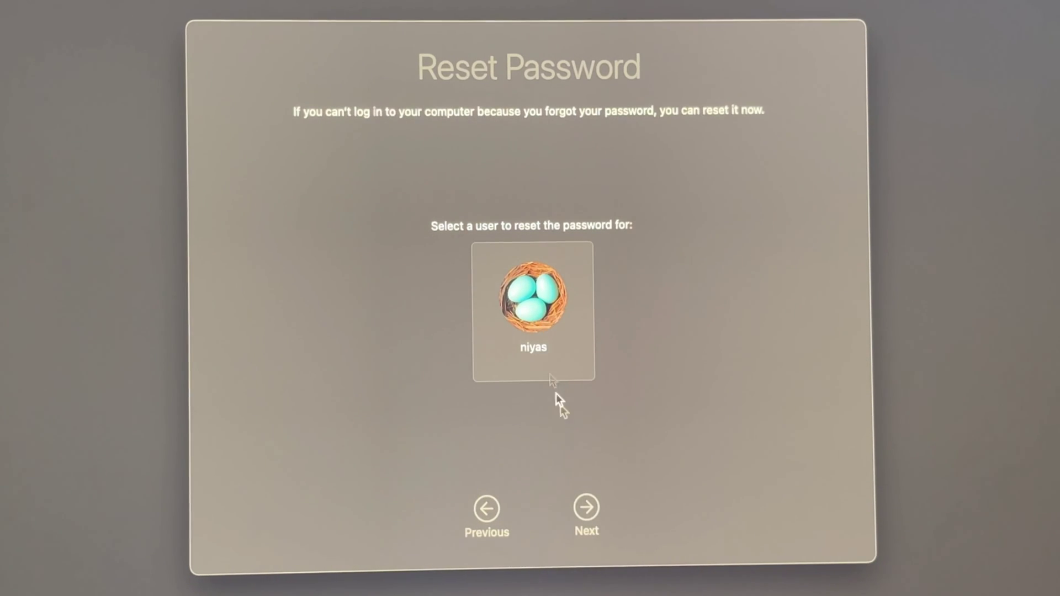
click(589, 508)
text(***********)
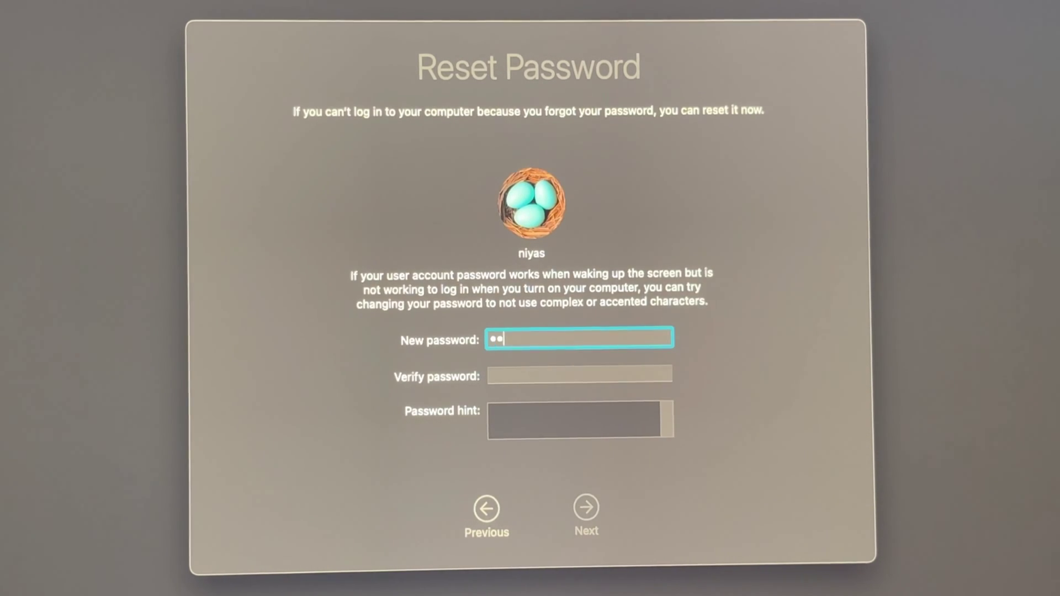
key(Tab)
text(***********)
key(Tab)
text(2nd)
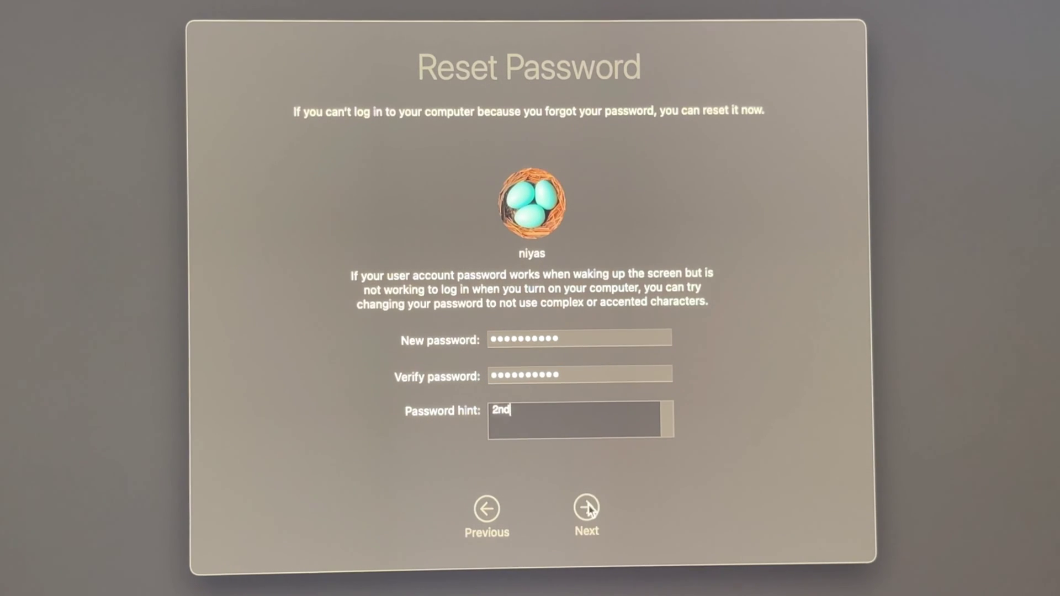
click(587, 511)
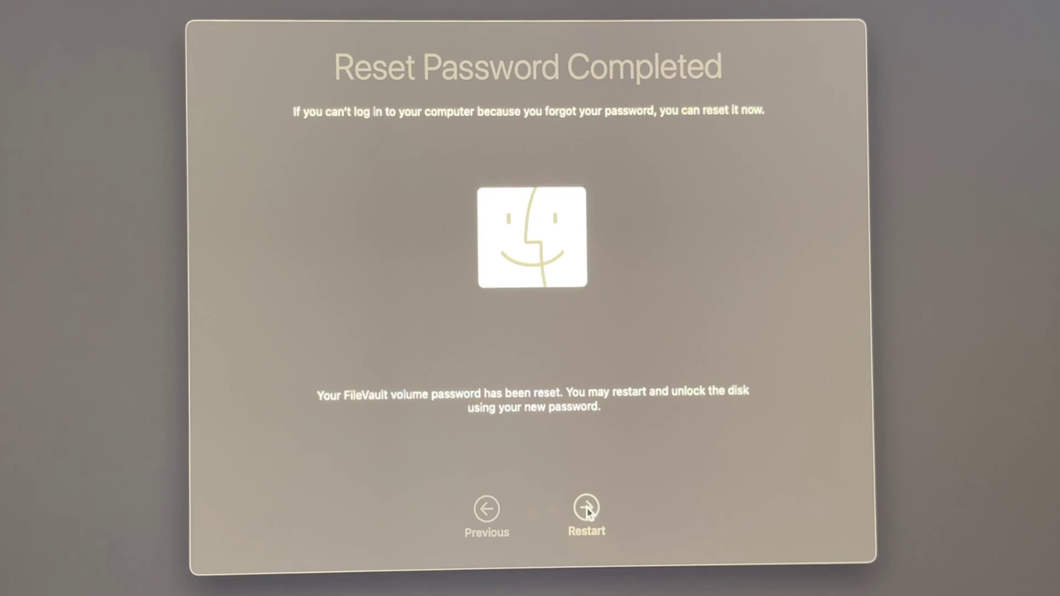
click(587, 508)
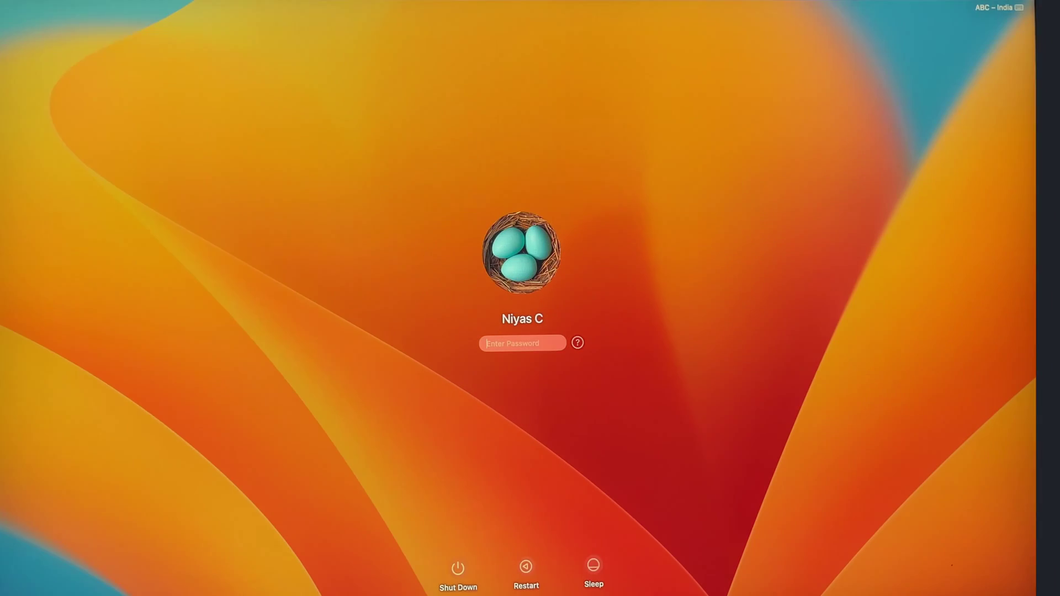
text(***)
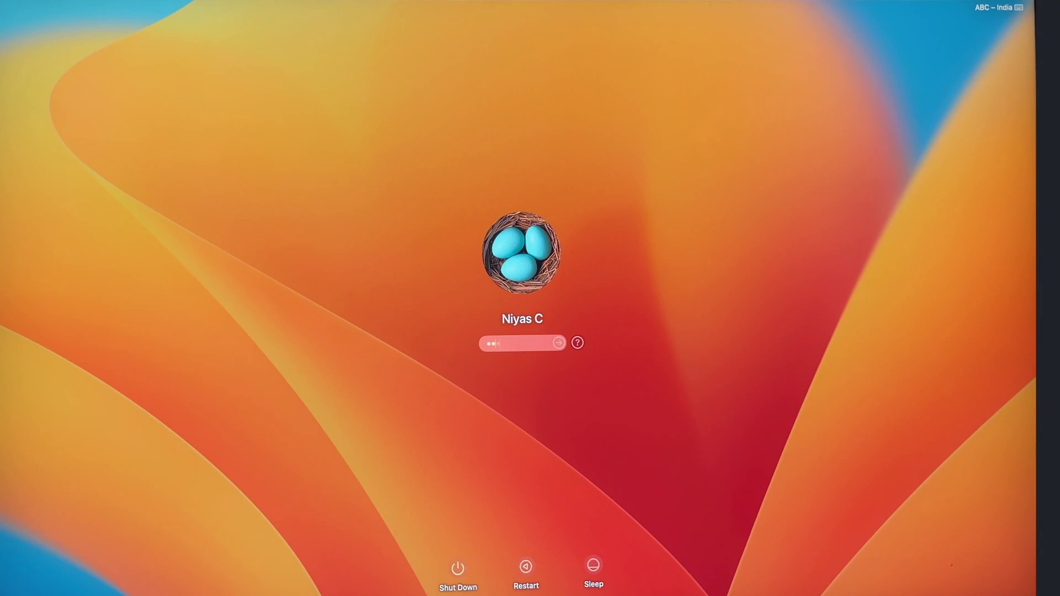
text(*****)
Step: Log in to the account with the newly set password
key(Return)
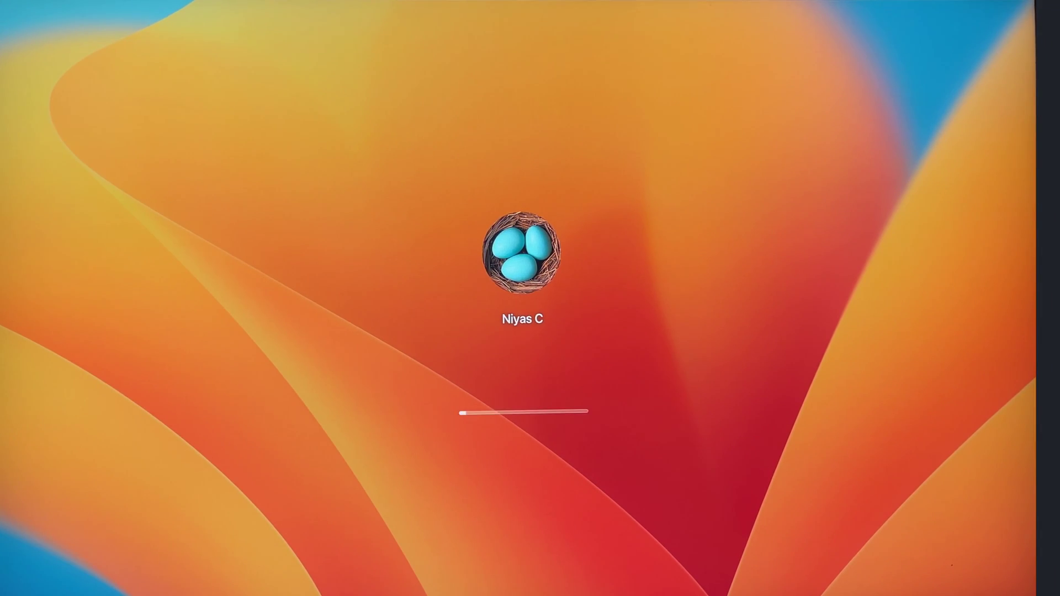